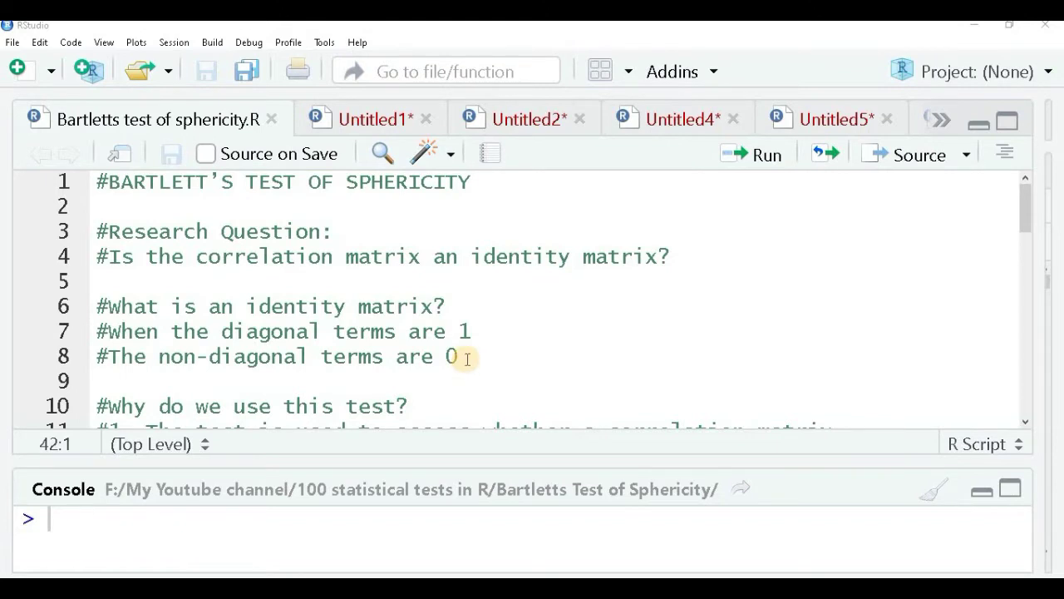
Read the script's comments on the research question, identity matrix, purpose of the test, and null and alternate hypotheses
{"action": "scroll", "coordinate": [468, 359], "scroll_direction": "down", "scroll_amount": 3}
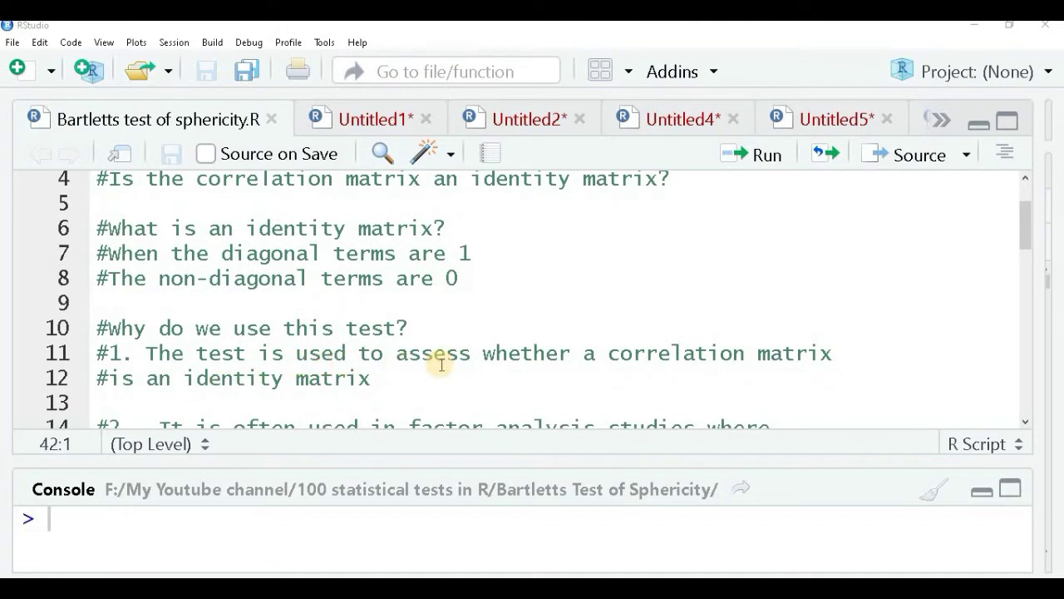
{"action": "scroll", "coordinate": [442, 364], "scroll_direction": "down", "scroll_amount": 2}
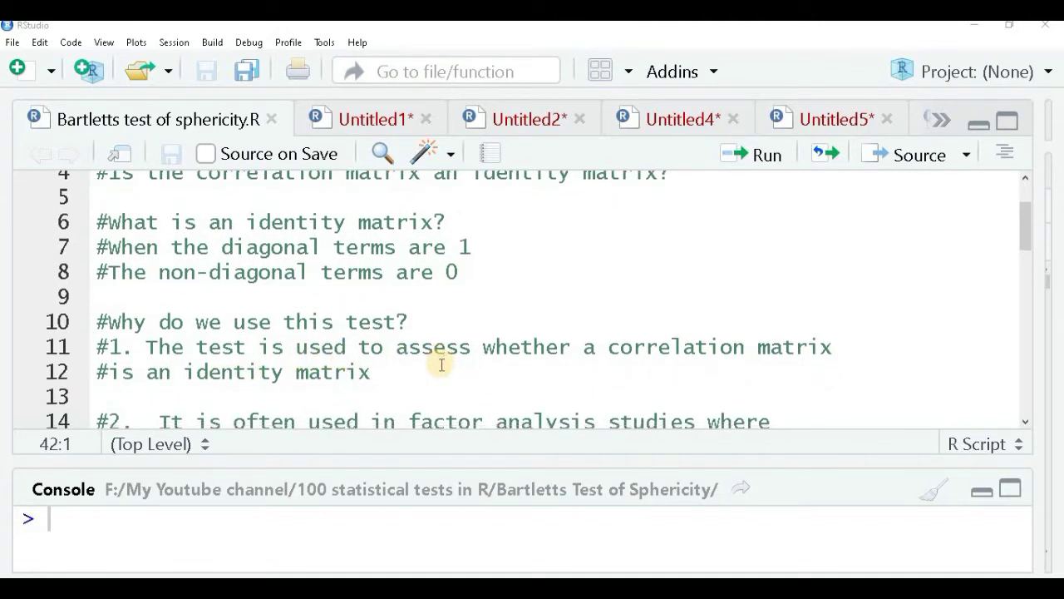
{"action": "scroll", "coordinate": [442, 364], "scroll_direction": "down", "scroll_amount": 4}
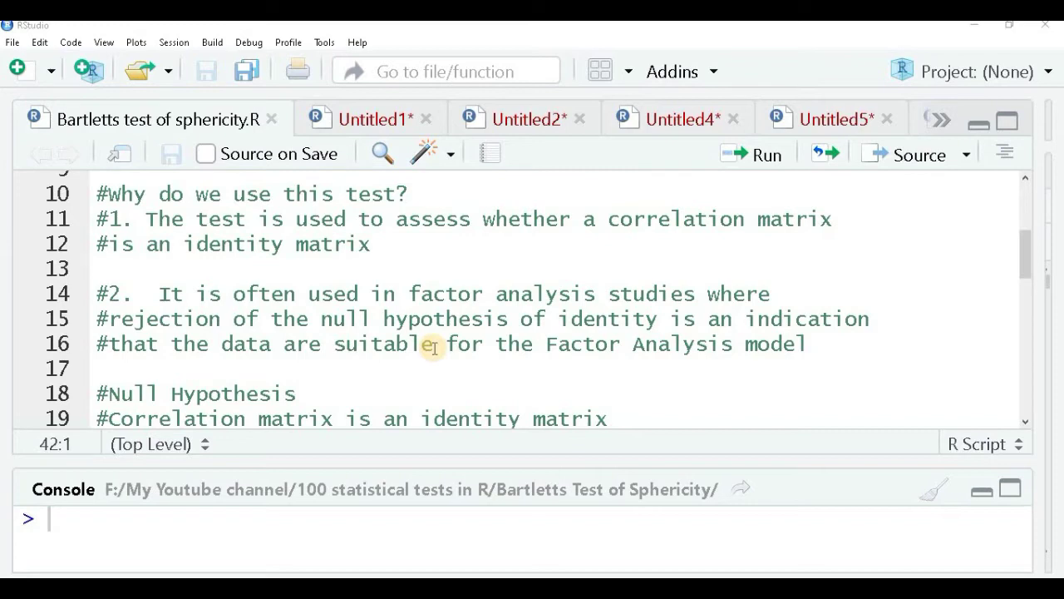
{"action": "scroll", "coordinate": [433, 348], "scroll_direction": "down", "scroll_amount": 1}
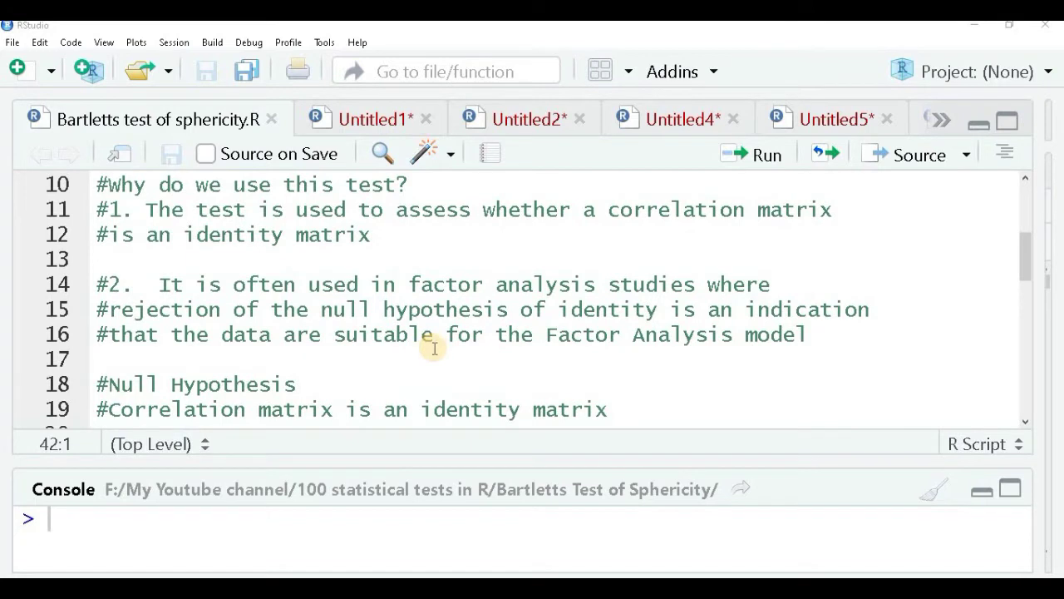
{"action": "scroll", "coordinate": [434, 347], "scroll_direction": "down", "scroll_amount": 2}
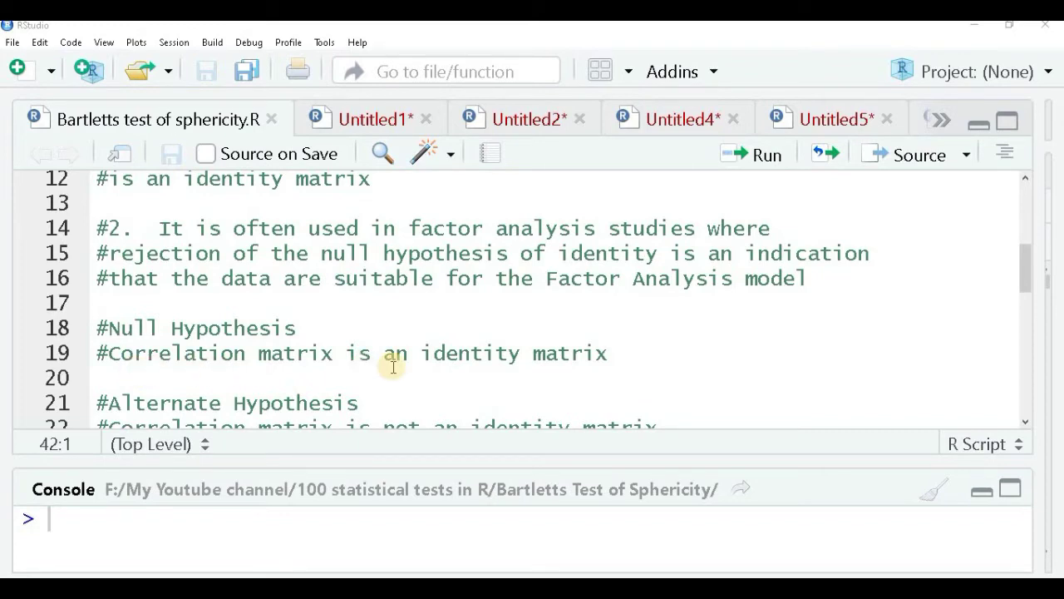
{"action": "scroll", "coordinate": [394, 366], "scroll_direction": "down", "scroll_amount": 3}
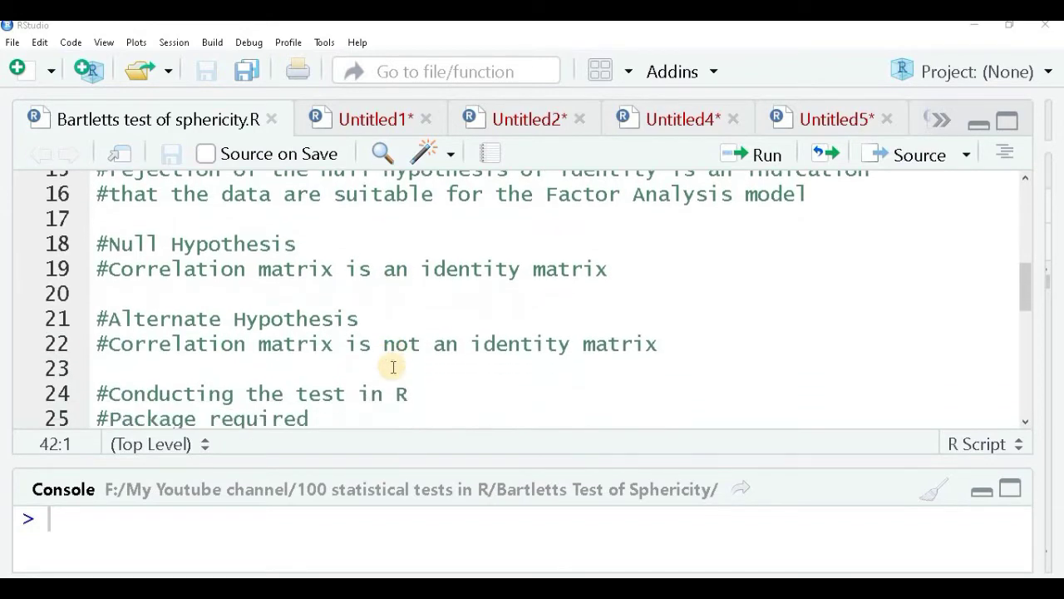
{"action": "scroll", "coordinate": [393, 366], "scroll_direction": "down", "scroll_amount": 3}
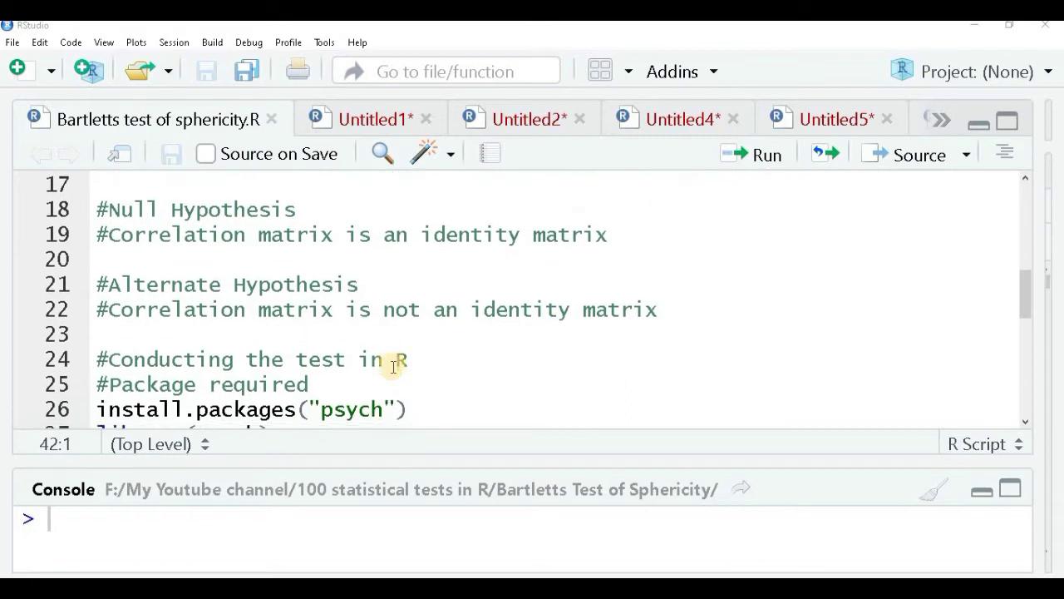
{"action": "scroll", "coordinate": [394, 366], "scroll_direction": "down", "scroll_amount": 2}
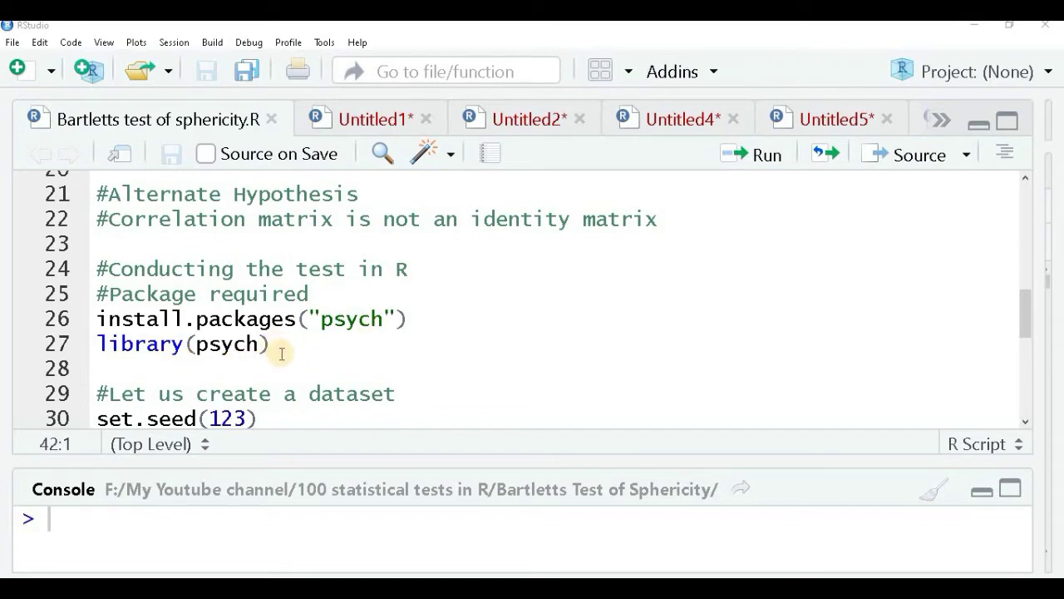
Examine the code that loads psych, sets the seed and sample size, and defines y1, y2 and y3
{"action": "scroll", "coordinate": [282, 354], "scroll_direction": "down", "scroll_amount": 1}
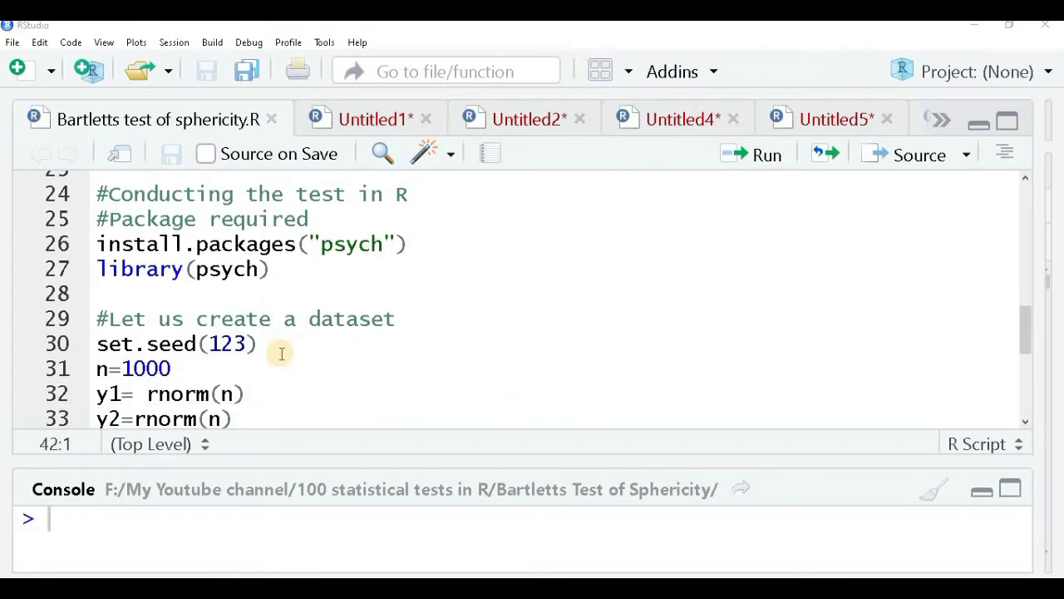
{"action": "scroll", "coordinate": [282, 353], "scroll_direction": "down", "scroll_amount": 1}
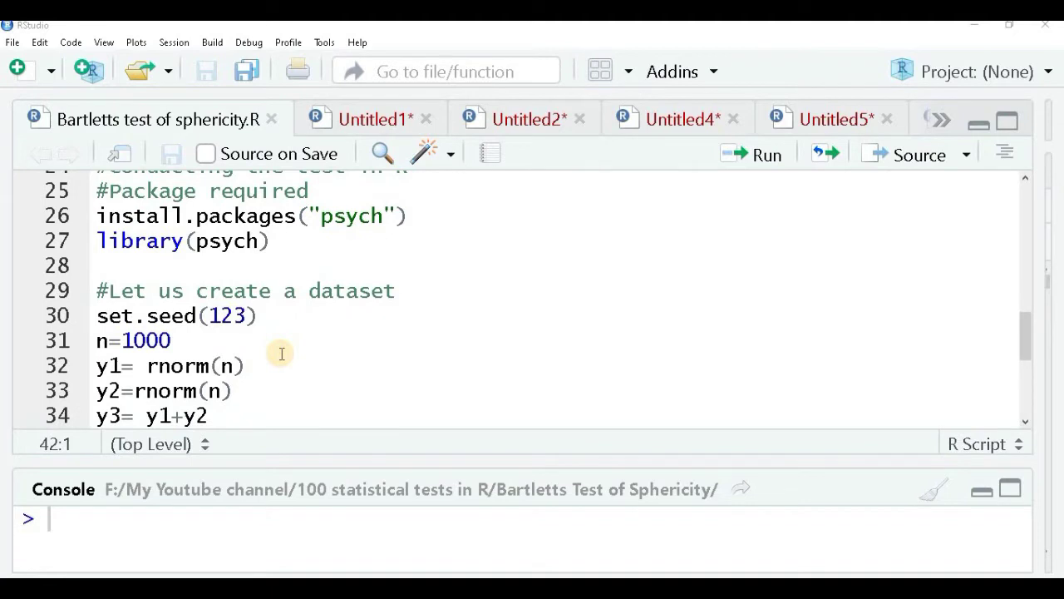
{"action": "scroll", "coordinate": [282, 353], "scroll_direction": "down", "scroll_amount": 1}
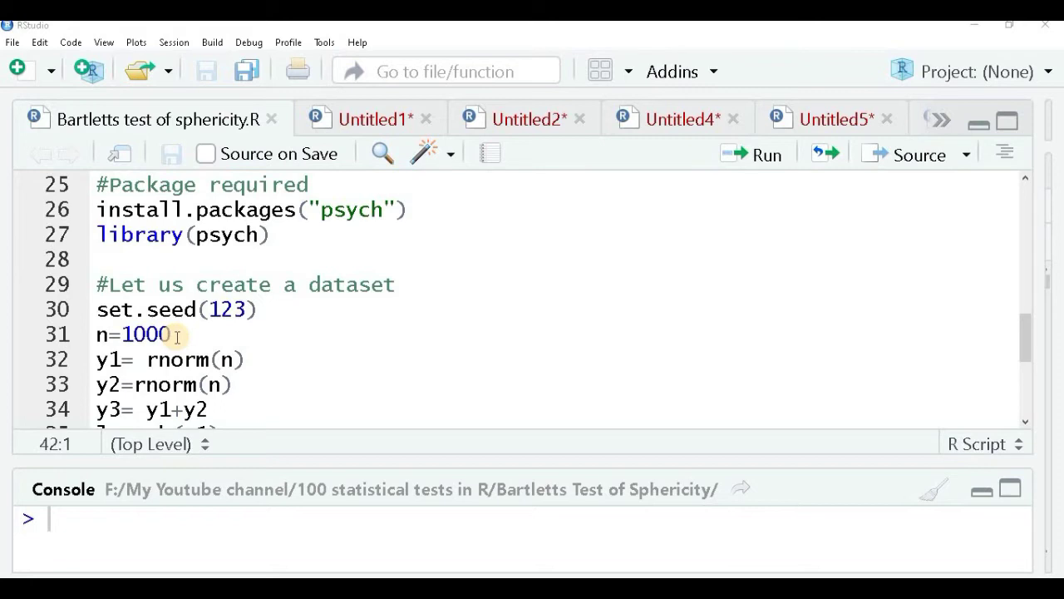
{"action": "scroll", "coordinate": [178, 336], "scroll_direction": "down", "scroll_amount": 1}
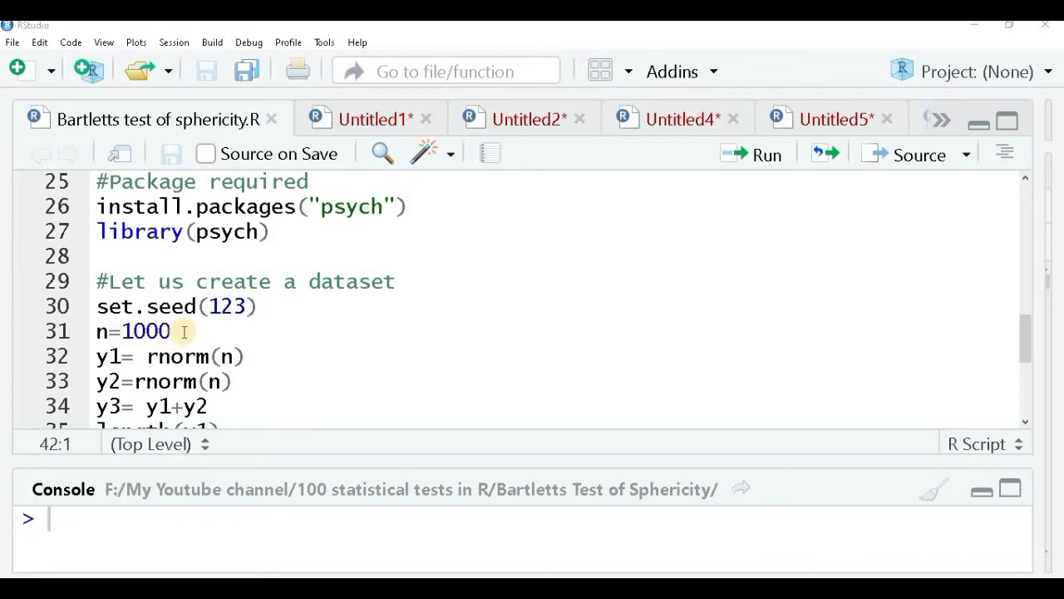
{"action": "scroll", "coordinate": [183, 331], "scroll_direction": "down", "scroll_amount": 1}
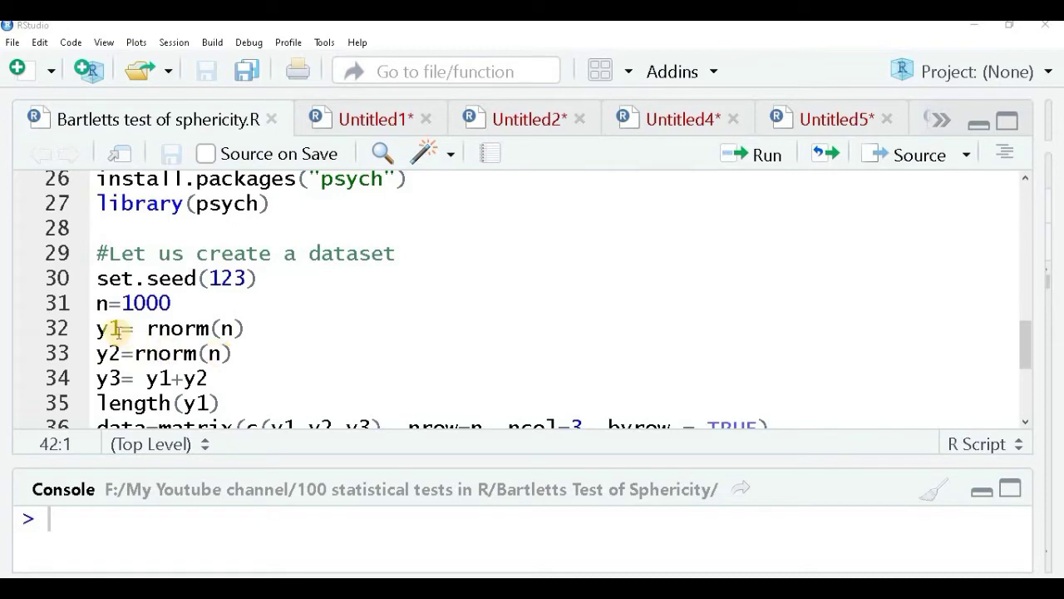
{"action": "left_click", "coordinate": [207, 353]}
{"action": "left_click", "coordinate": [251, 357]}
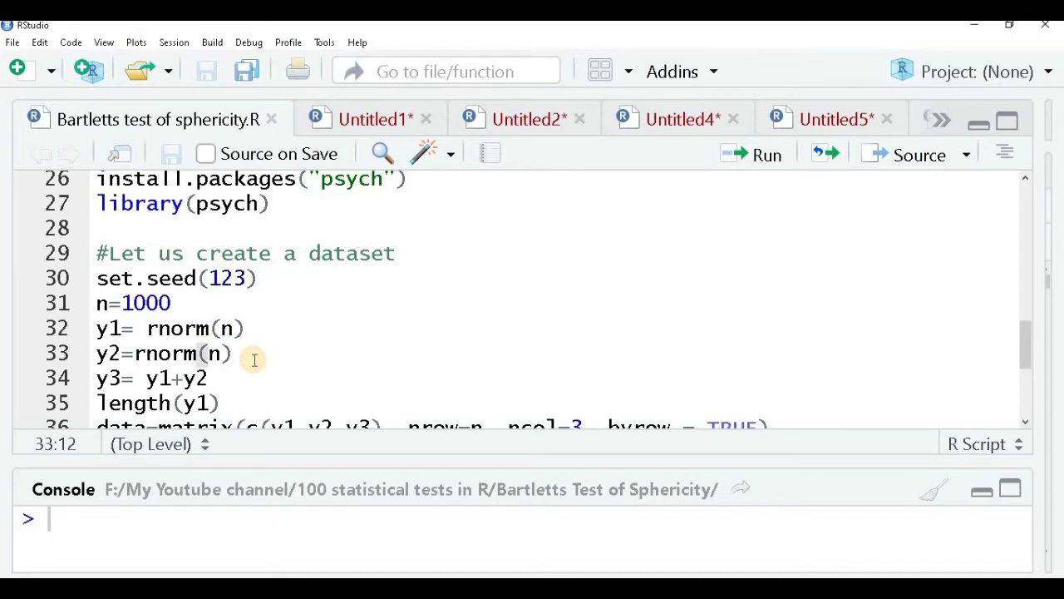
{"action": "scroll", "coordinate": [149, 374], "scroll_direction": "down", "scroll_amount": 1}
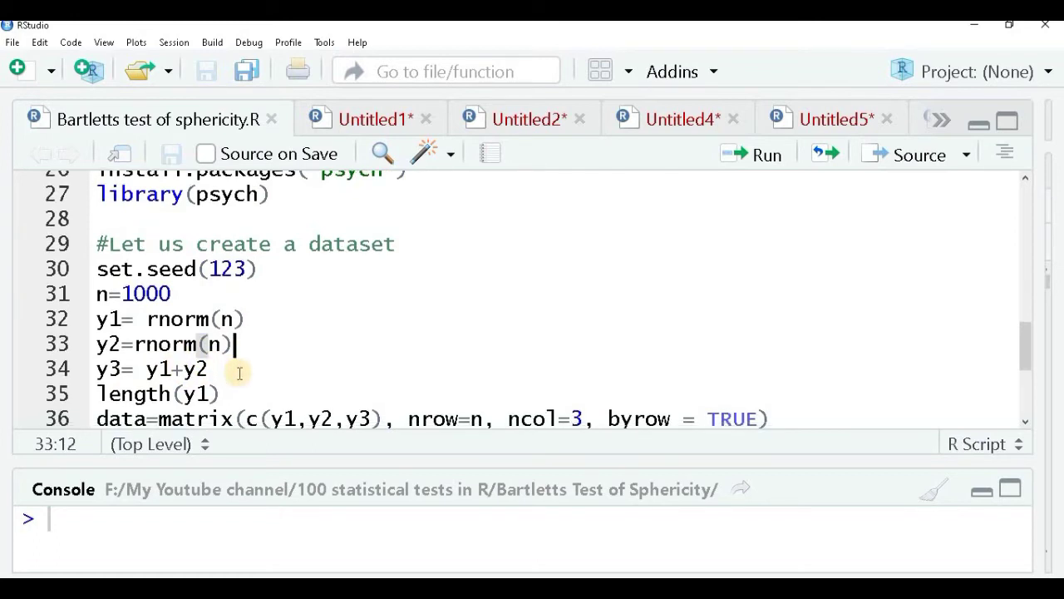
{"action": "scroll", "coordinate": [240, 373], "scroll_direction": "down", "scroll_amount": 1}
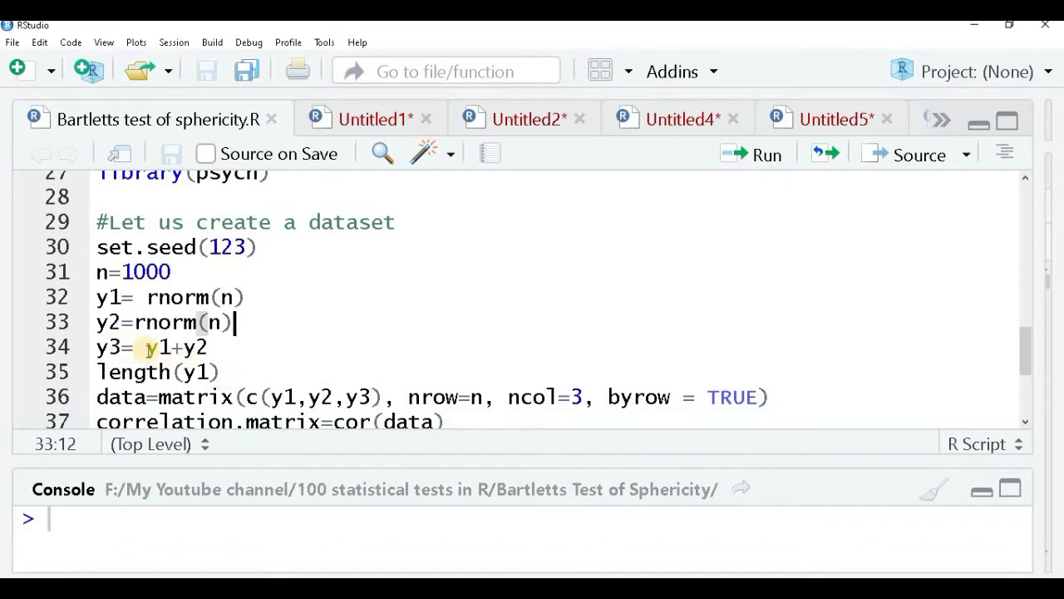
Run the length check on line 35 for y1, y2 and y3 in turn, leaving y3 in the script, and clear the console
{"action": "left_click", "coordinate": [222, 373]}
{"action": "key", "text": "ctrl+Return"}
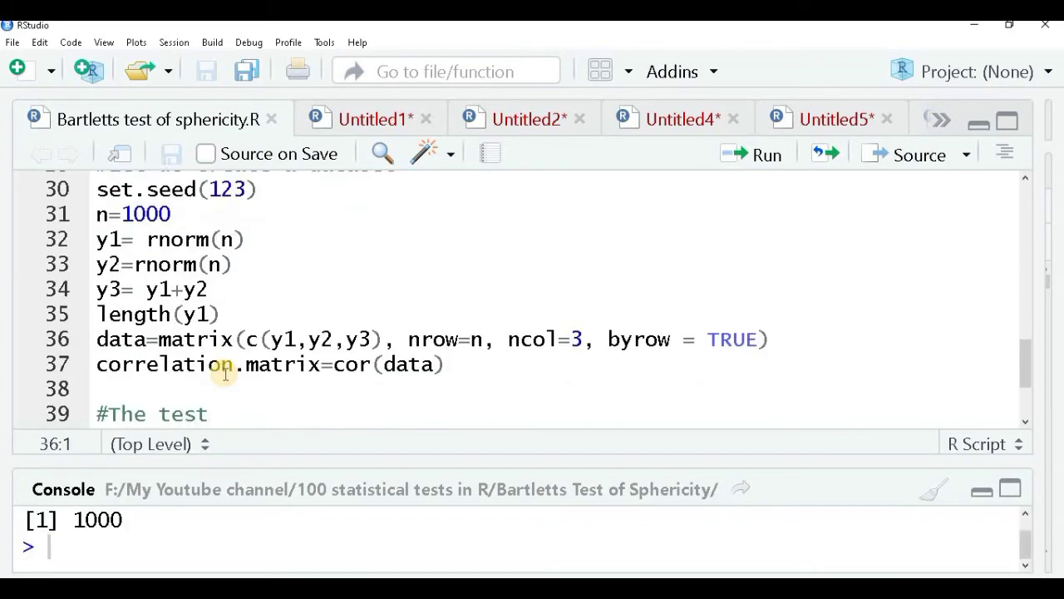
{"action": "left_click", "coordinate": [208, 314]}
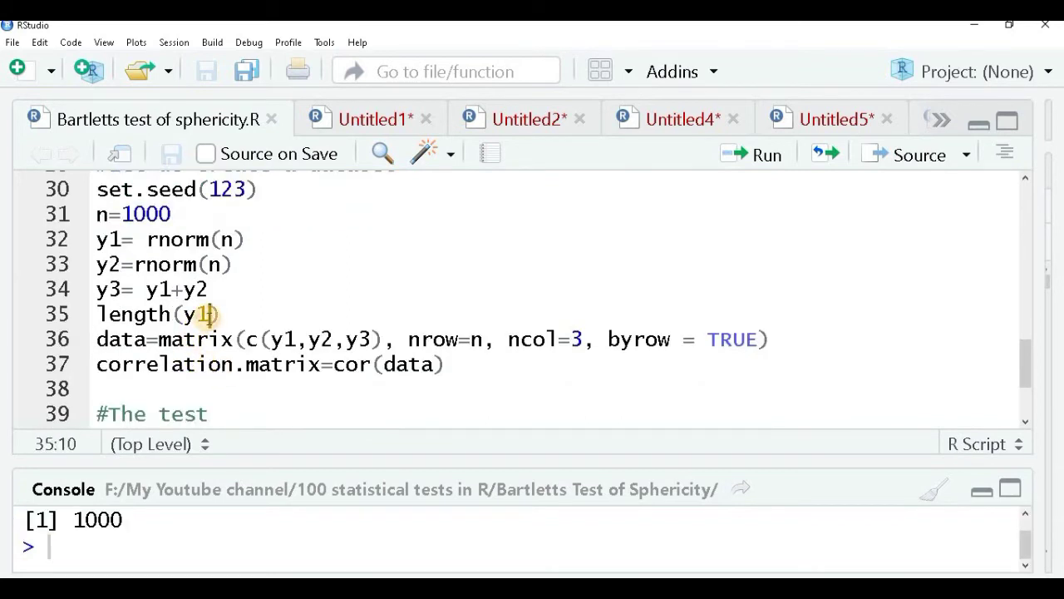
{"action": "key", "text": "BackSpace"}
{"action": "type", "text": "2"}
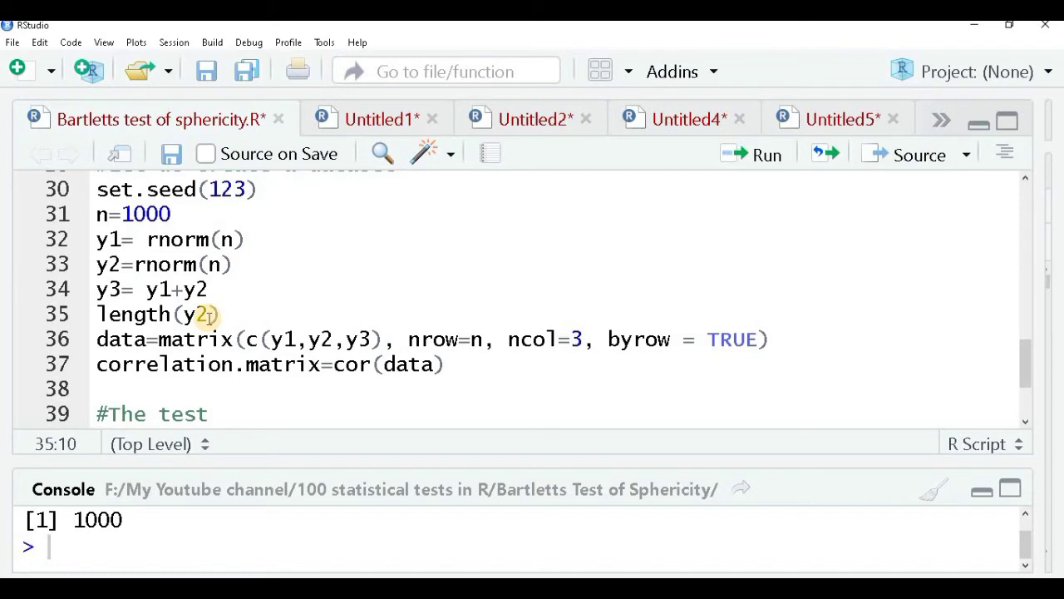
{"action": "key", "text": "ctrl+Return"}
{"action": "left_click", "coordinate": [210, 314]}
{"action": "key", "text": "BackSpace"}
{"action": "type", "text": "3"}
{"action": "key", "text": "ctrl+Return"}
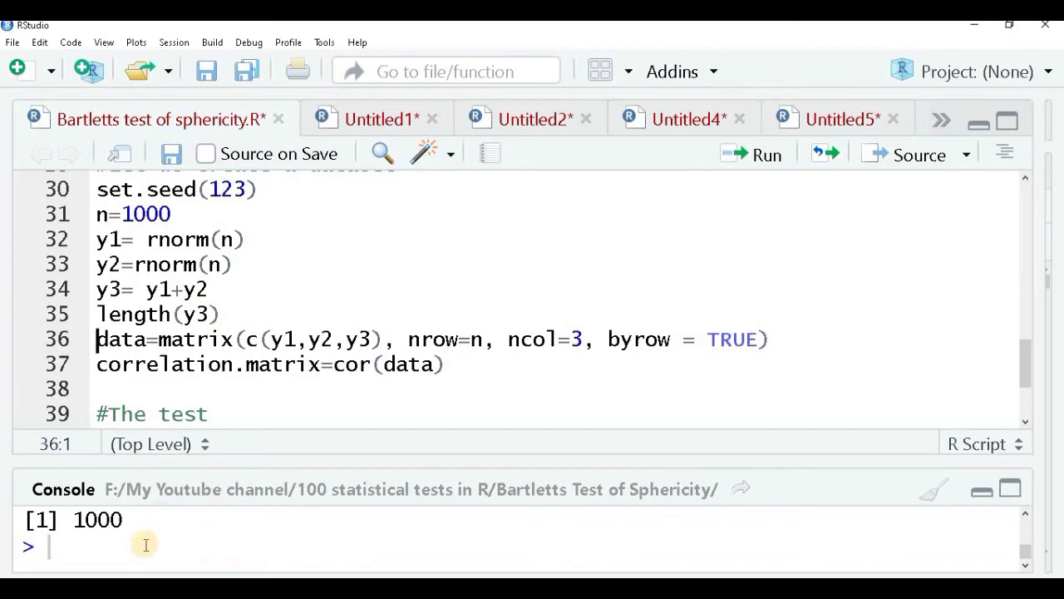
{"action": "key", "text": "ctrl+l"}
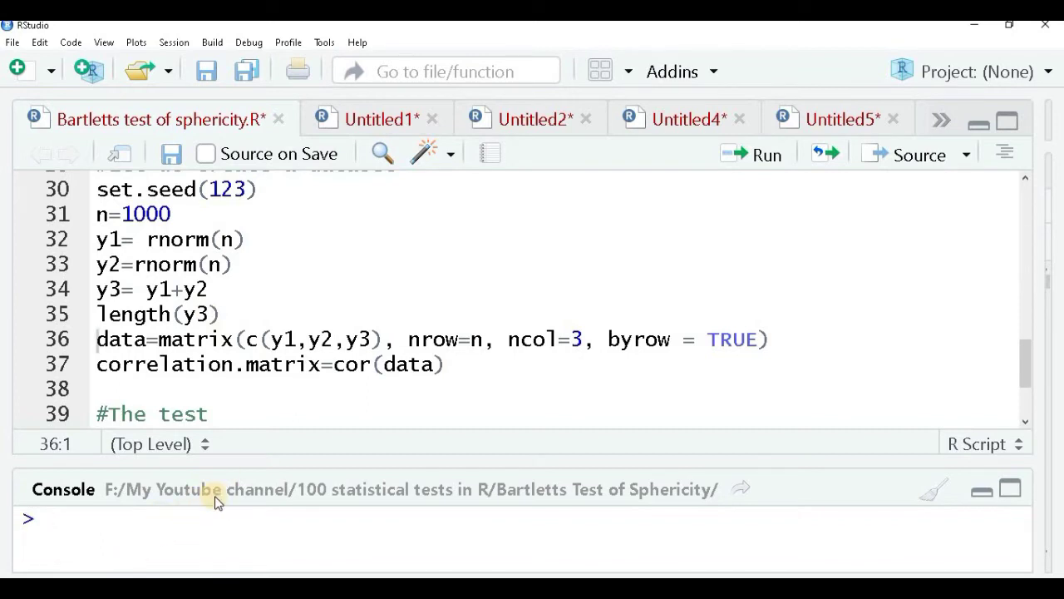
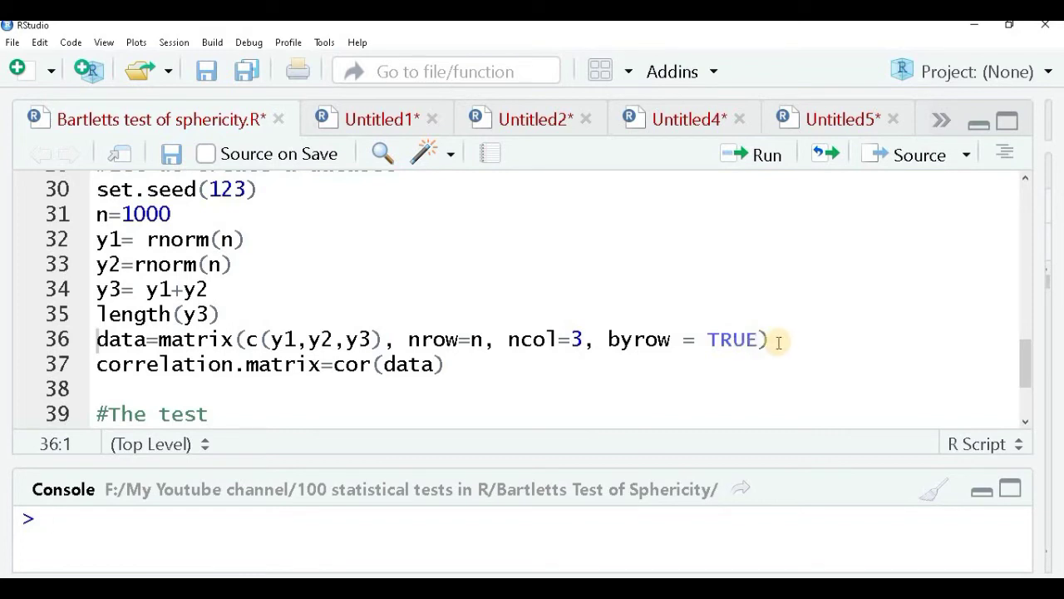
Run lines 36 and 37 to build the three-column data matrix and store its correlations in correlation.matrix
{"action": "left_click", "coordinate": [778, 342]}
{"action": "key", "text": "ctrl+Return"}
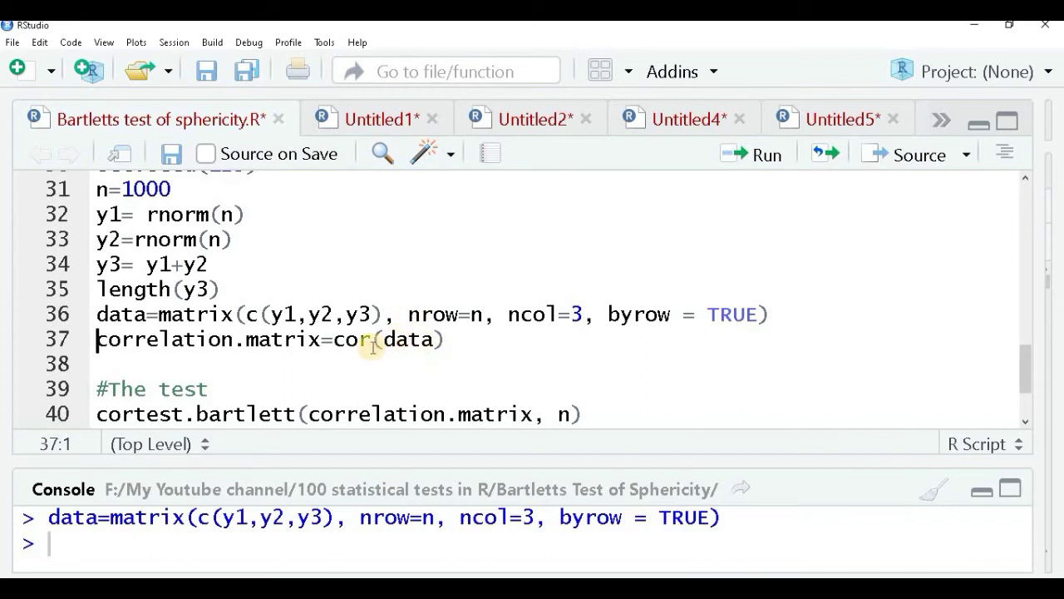
{"action": "left_click", "coordinate": [449, 341]}
{"action": "key", "text": "ctrl+Return"}
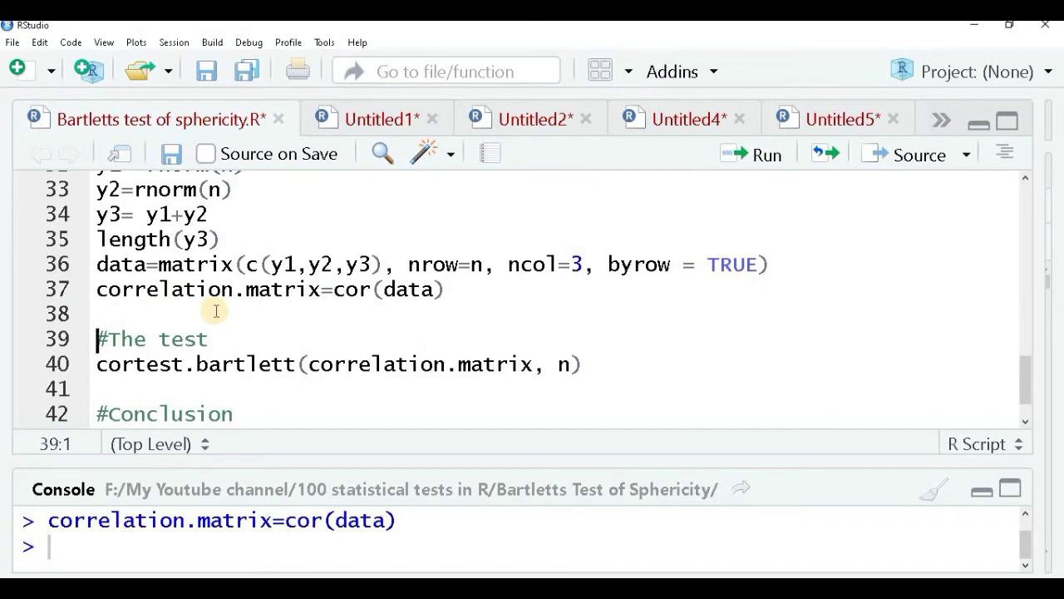
Print correlation.matrix and inspect its terms in the maximized console, clearing the output and restoring the split layout when done
{"action": "left_click", "coordinate": [317, 291]}
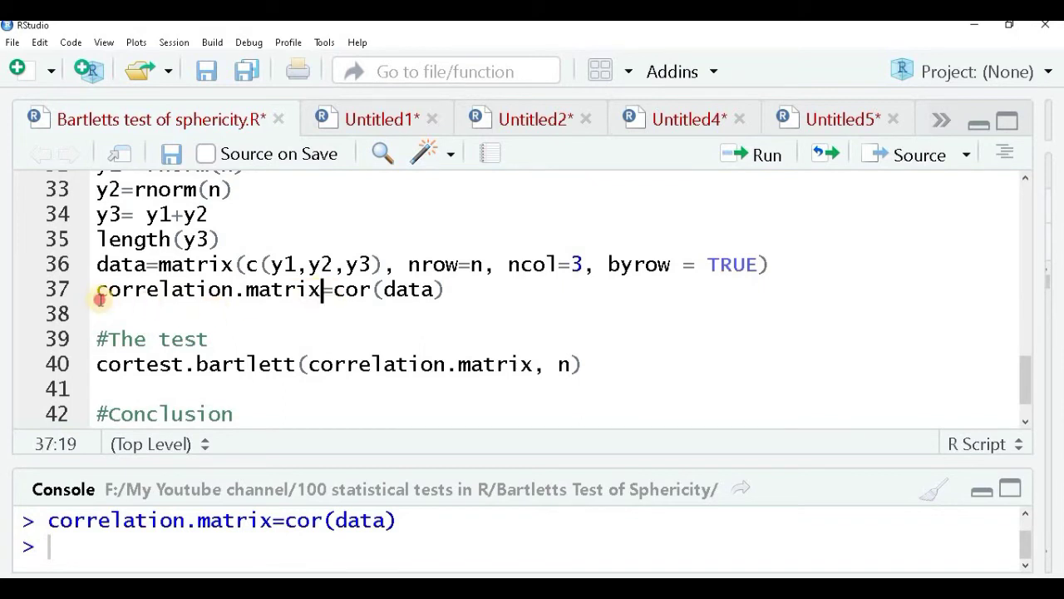
{"action": "left_click", "coordinate": [98, 295], "text": "shift"}
{"action": "key", "text": "ctrl+Return"}
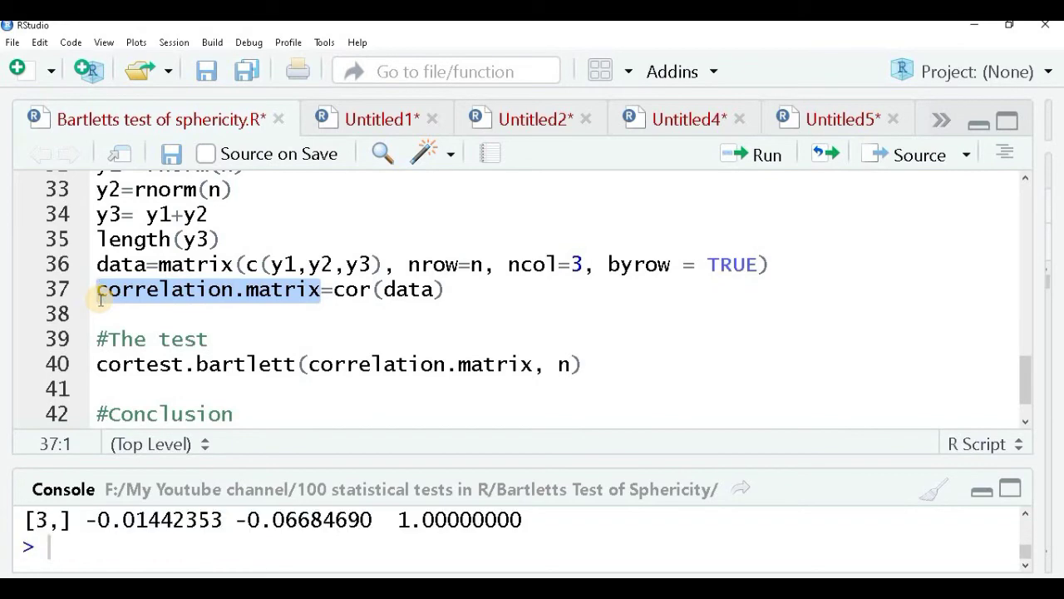
{"action": "left_click", "coordinate": [1009, 491]}
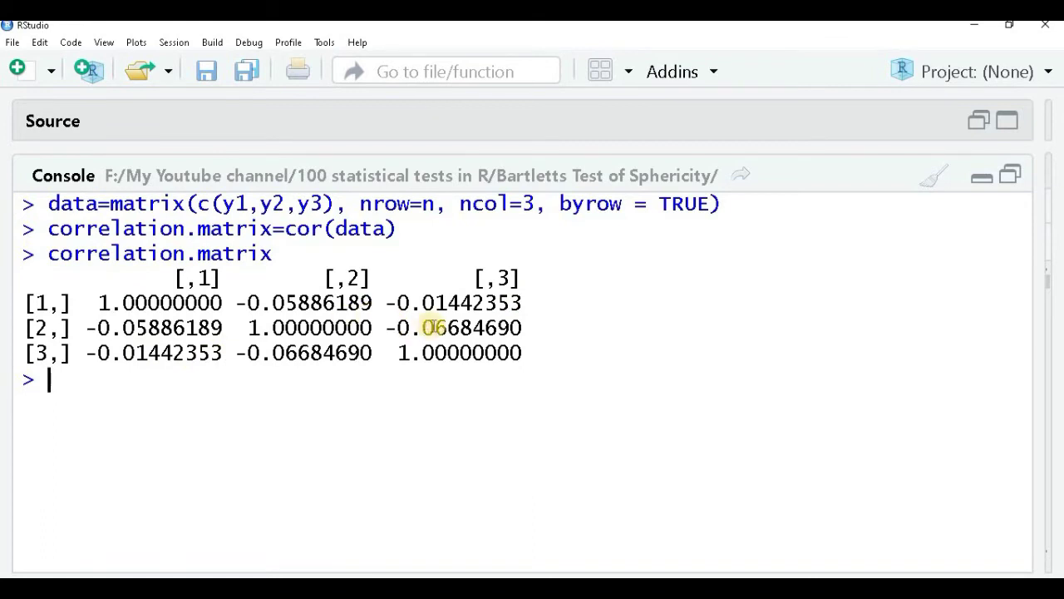
{"action": "left_click", "coordinate": [382, 418]}
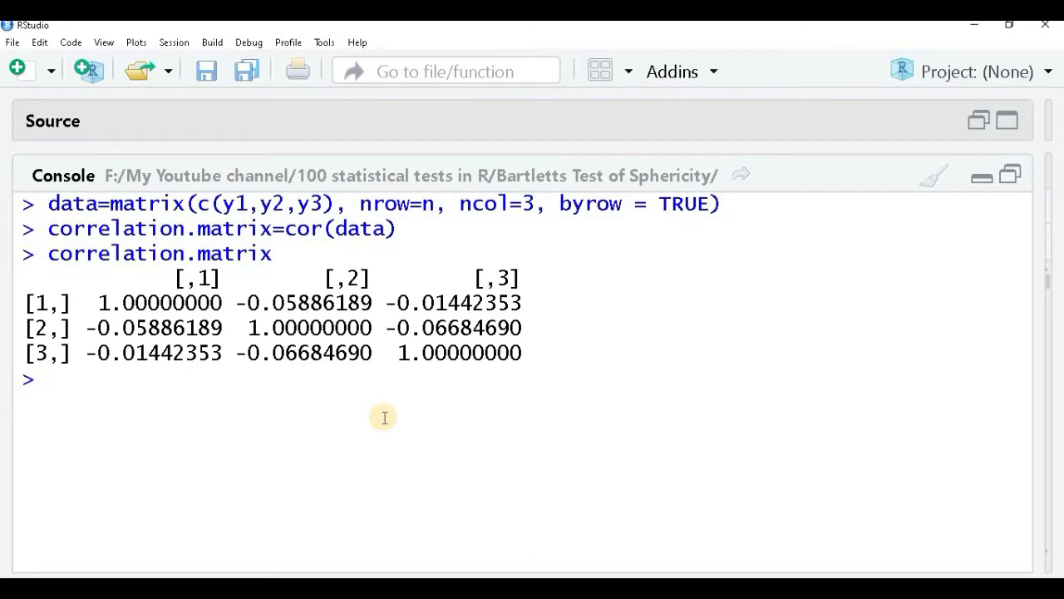
{"action": "key", "text": "ctrl+l"}
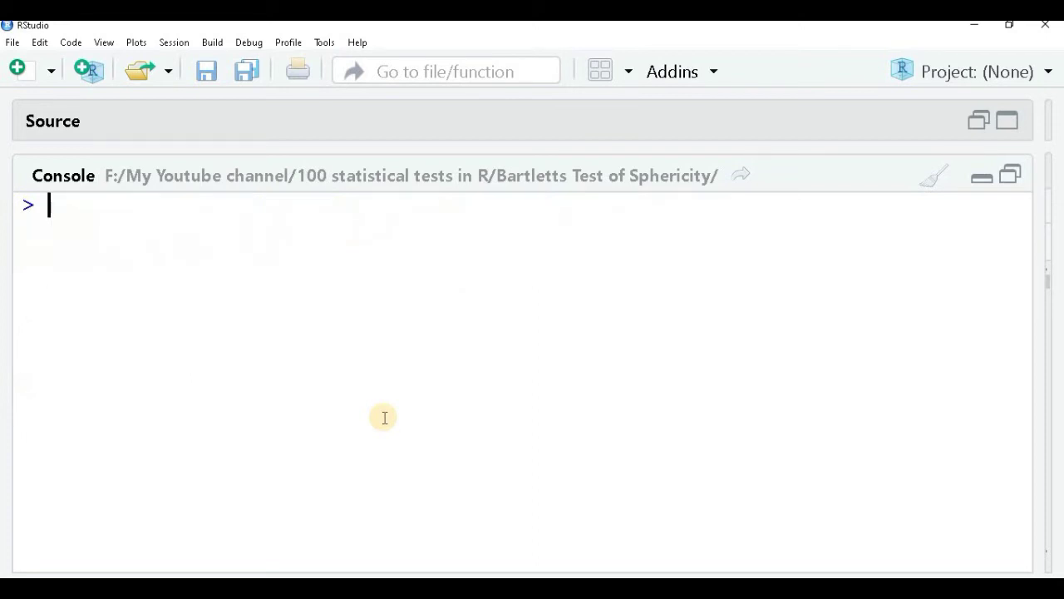
{"action": "left_click", "coordinate": [1010, 175]}
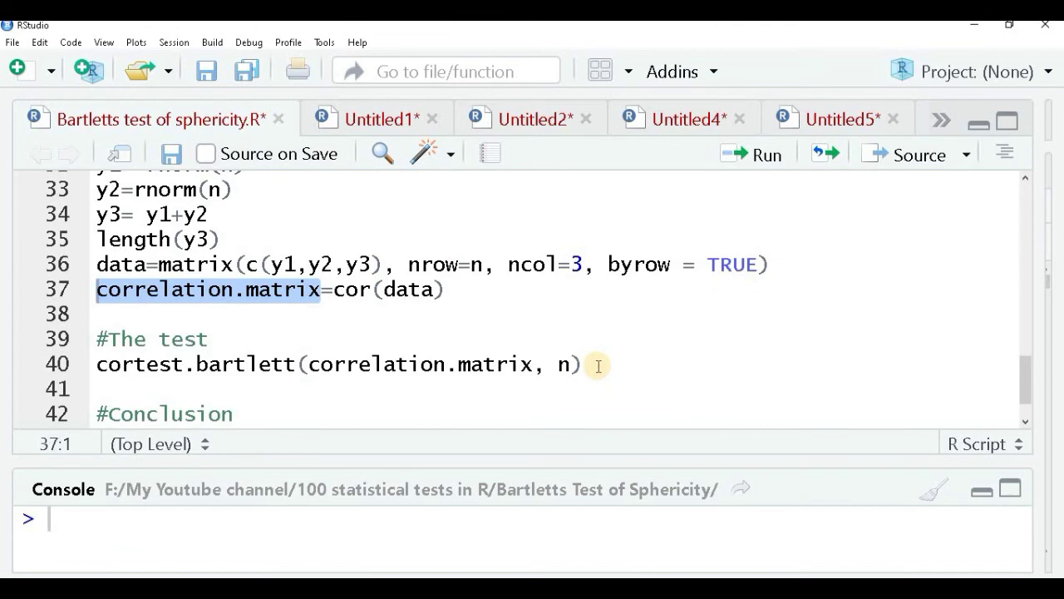
Run Bartlett's test on line 40 with cortest.bartlett(correlation.matrix, n)
{"action": "key", "text": "ctrl+Return"}
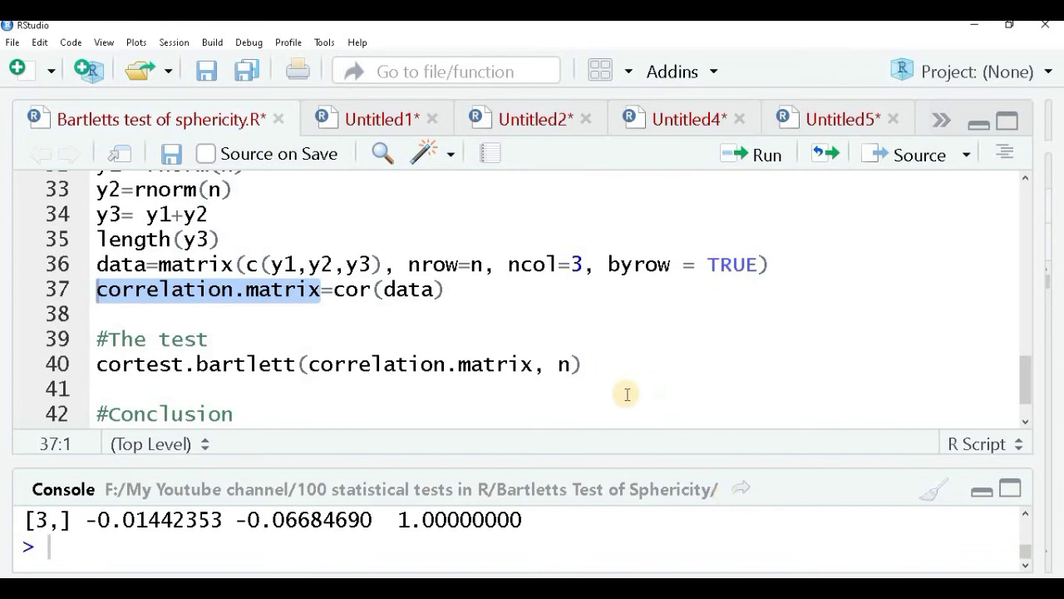
{"action": "left_click", "coordinate": [591, 366]}
{"action": "key", "text": "ctrl+Return"}
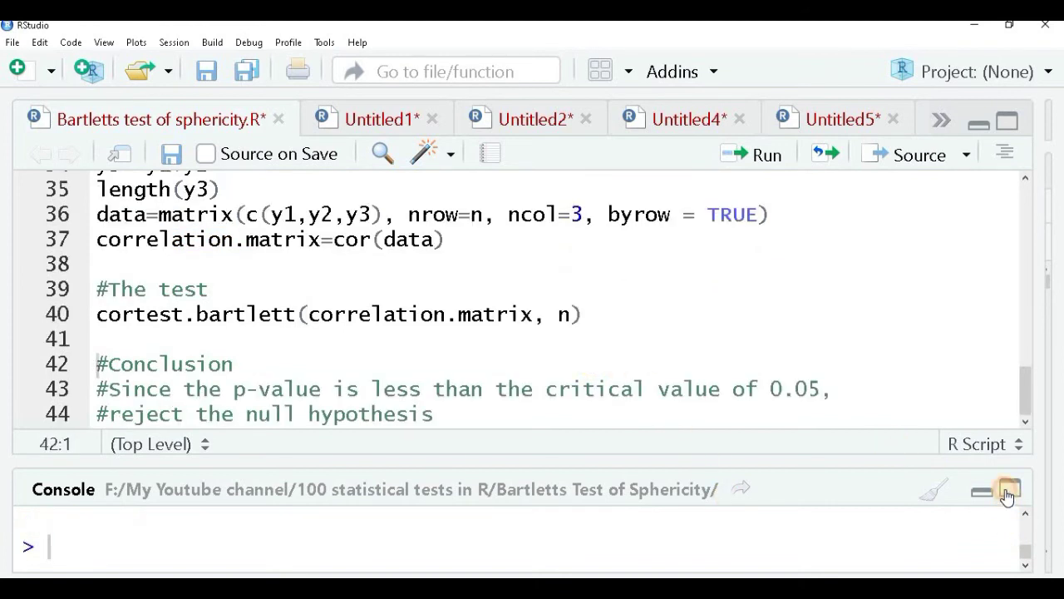
Examine the p-value of Bartlett's test in the maximized console, and return to the script with its conclusion comments
{"action": "left_click", "coordinate": [1009, 491]}
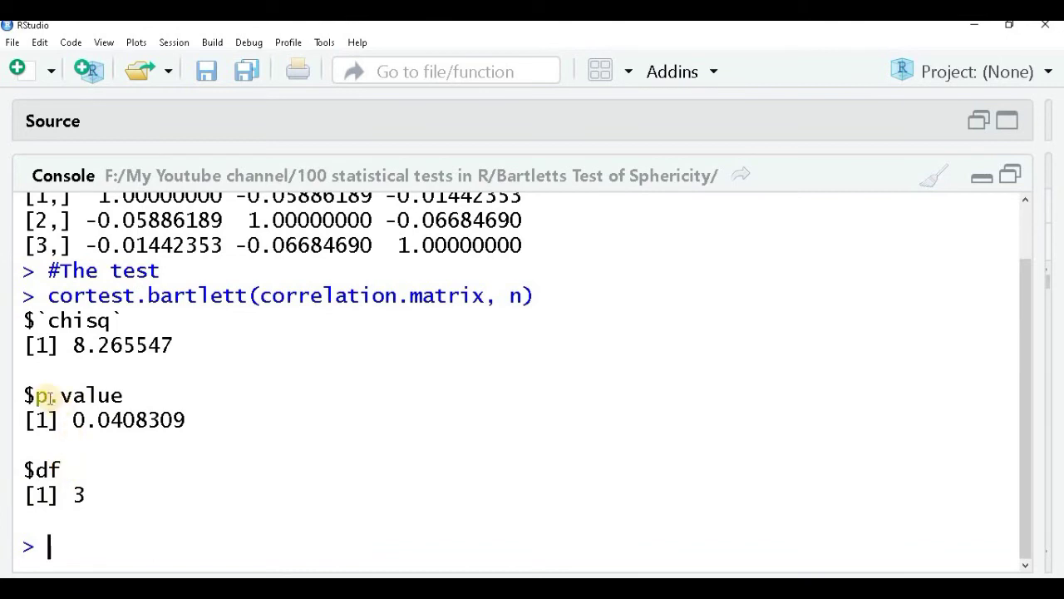
{"action": "left_click_drag", "start_coordinate": [25, 394], "coordinate": [202, 420]}
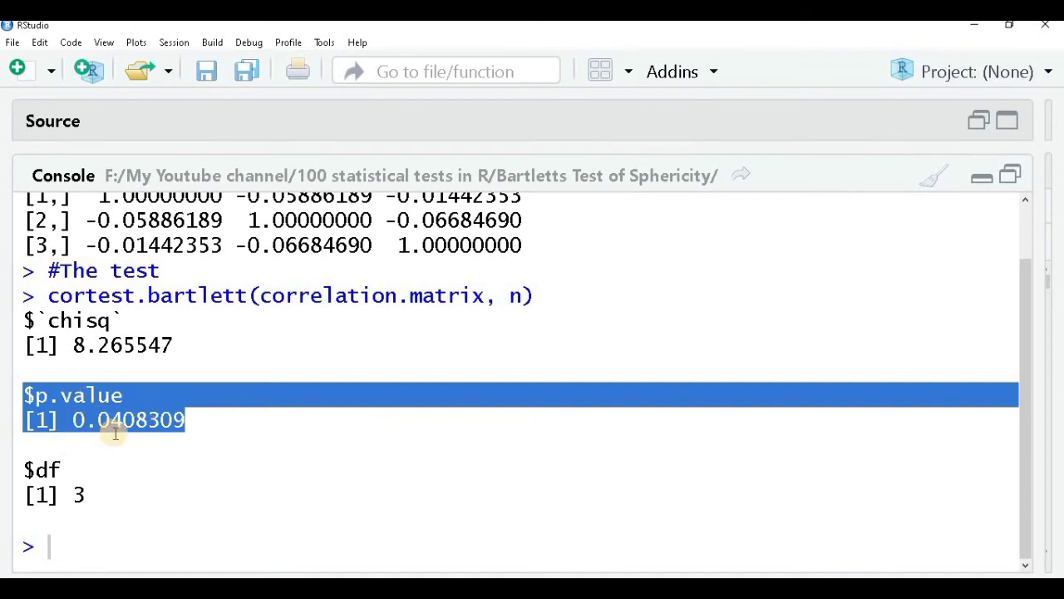
{"action": "left_click", "coordinate": [792, 287]}
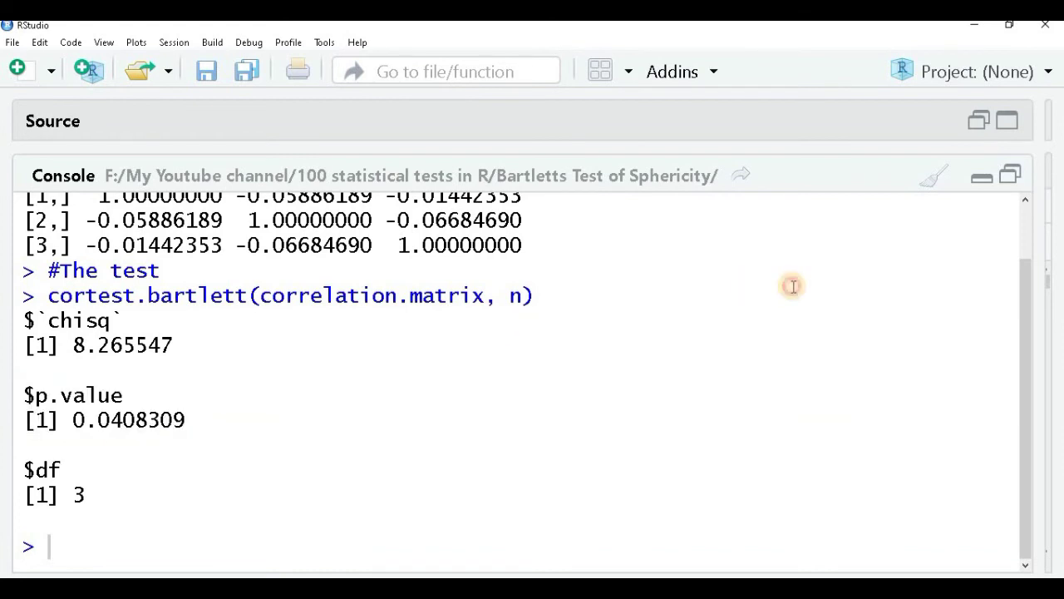
{"action": "left_click", "coordinate": [1012, 178]}
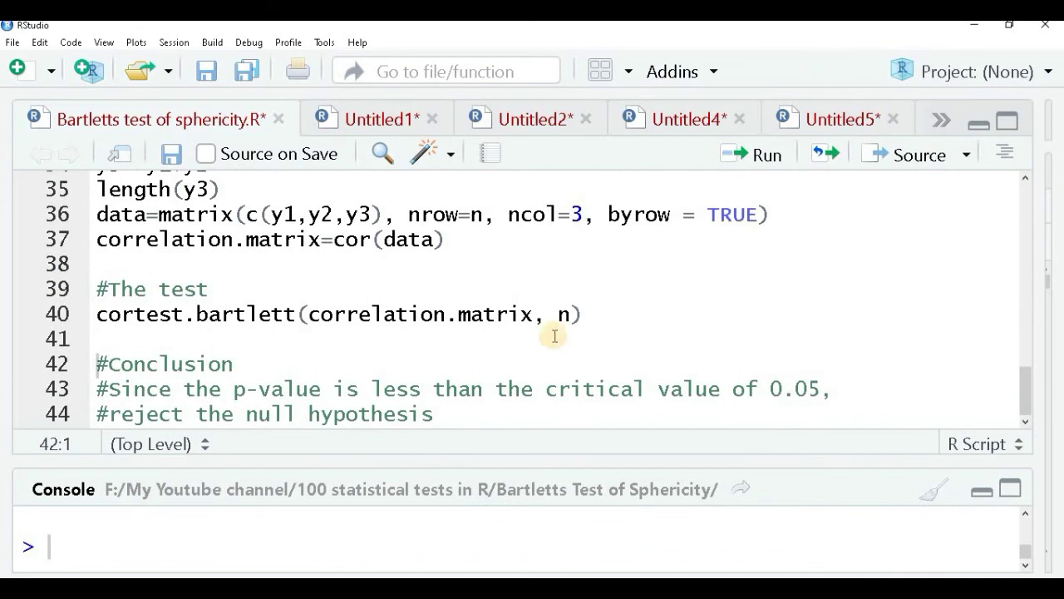